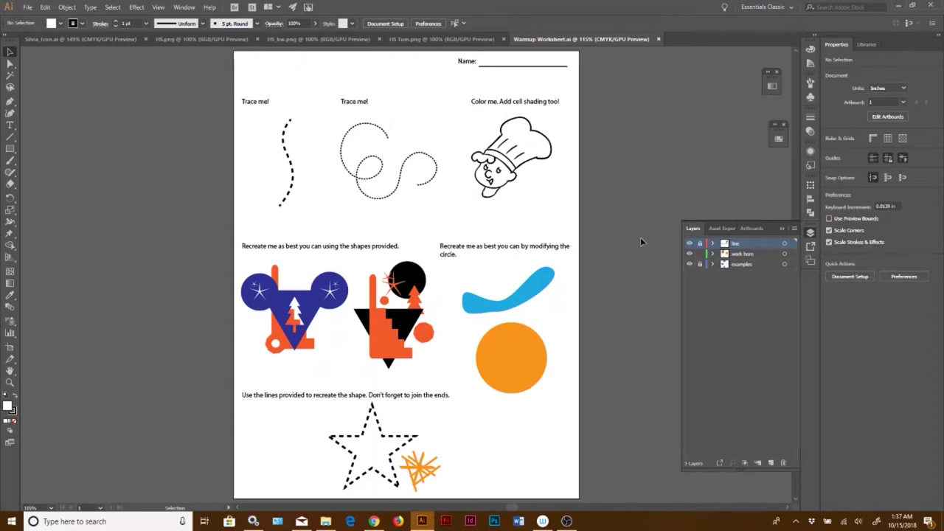
- On the 'work here' layer, nudge the orange tree slightly lower inside the black circle
click(748, 256)
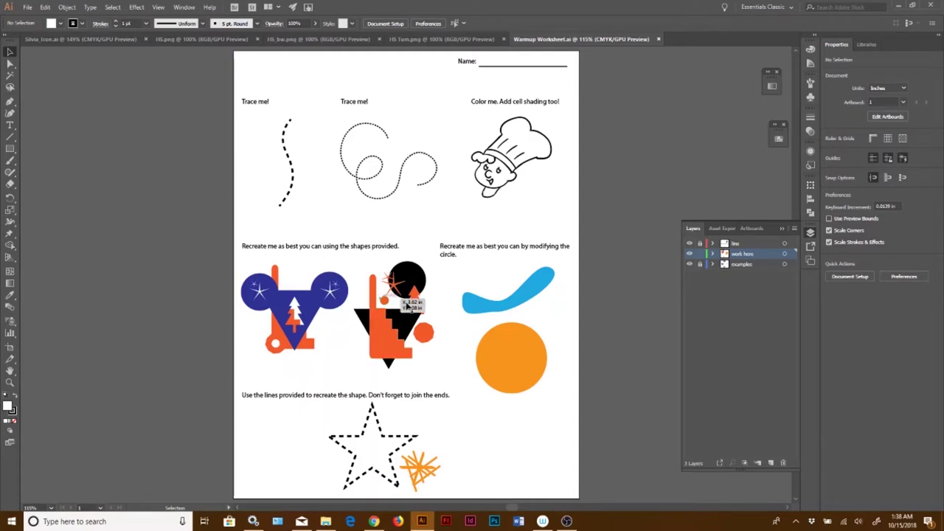
drag(408, 306, 409, 313)
- Open the Lesson 5 Signature assignment and continue to the Signature Examples page
click(374, 522)
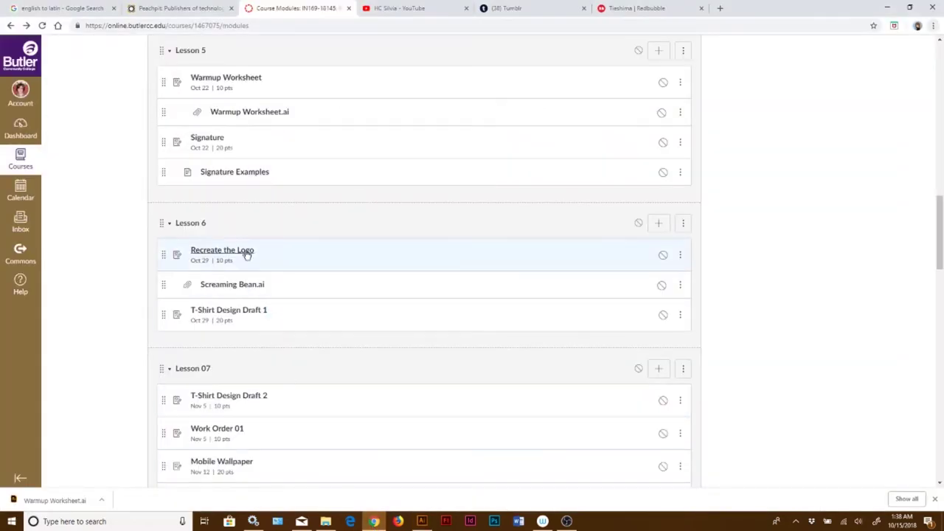
click(210, 139)
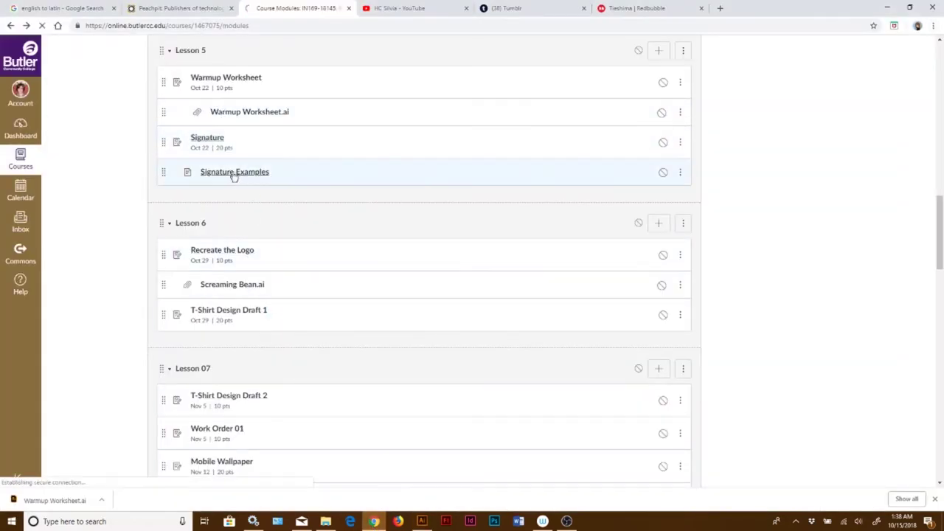
scroll(348, 274, down, 3)
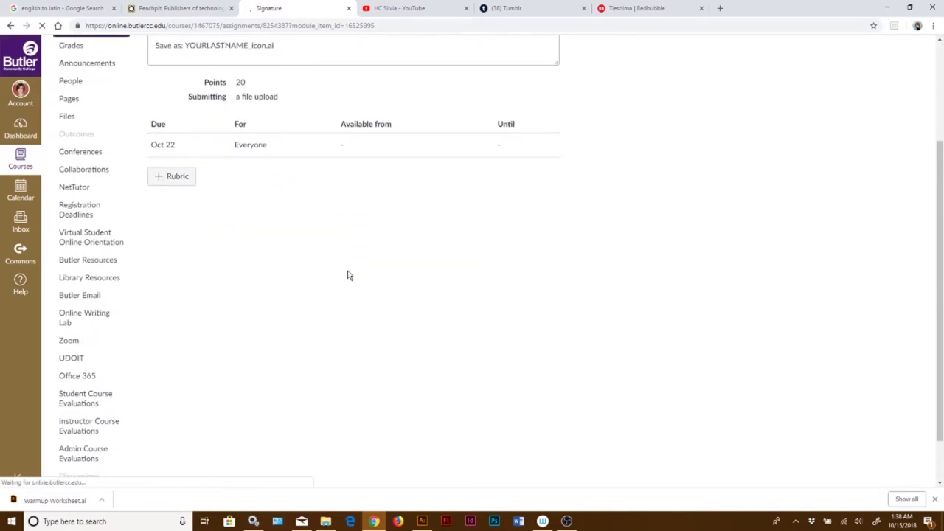
scroll(354, 265, up, 2)
click(539, 328)
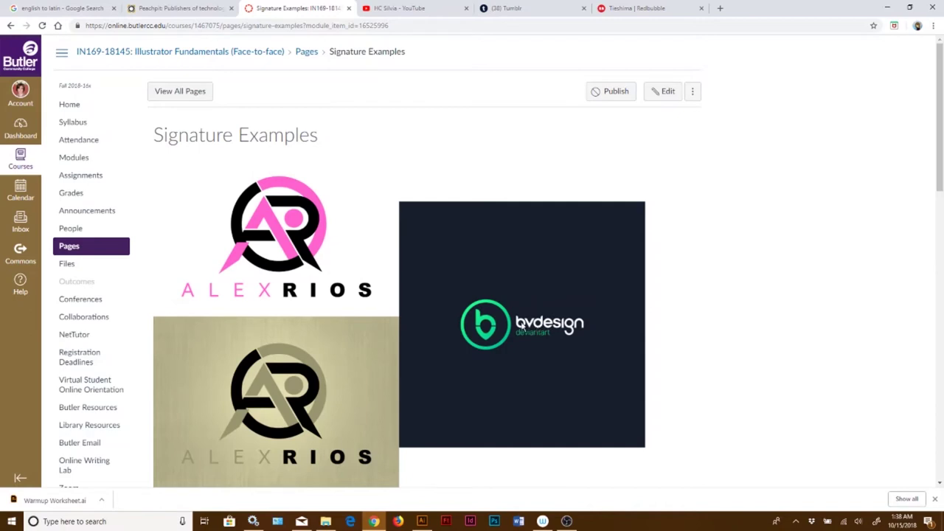
scroll(340, 271, down, 2)
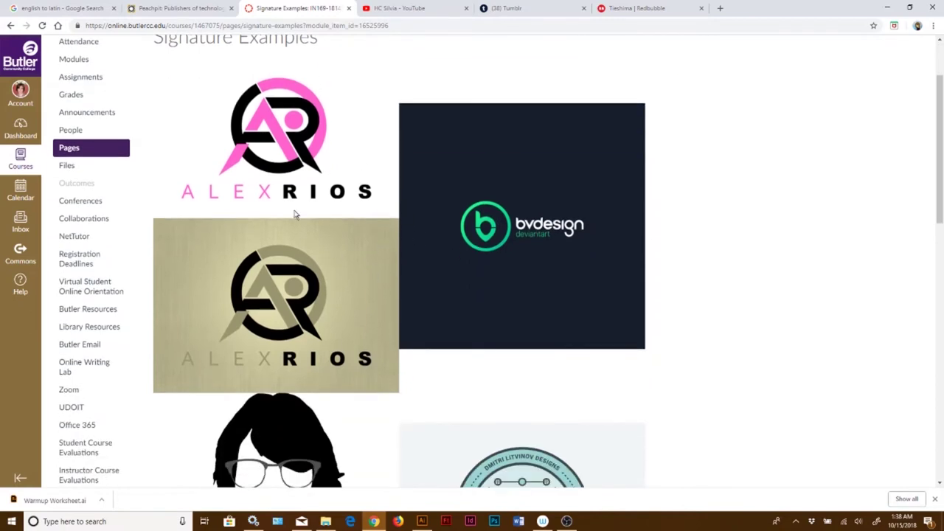
scroll(409, 293, down, 3)
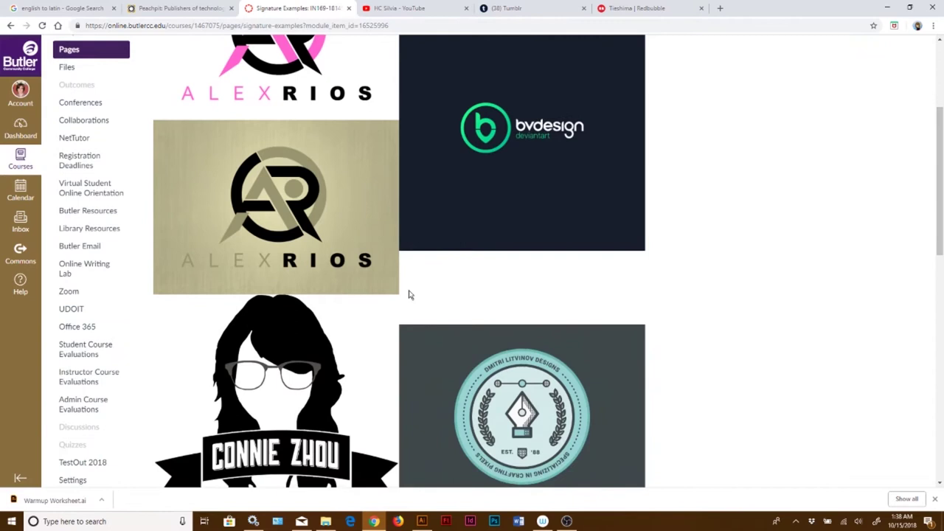
scroll(410, 295, down, 1)
scroll(409, 295, down, 5)
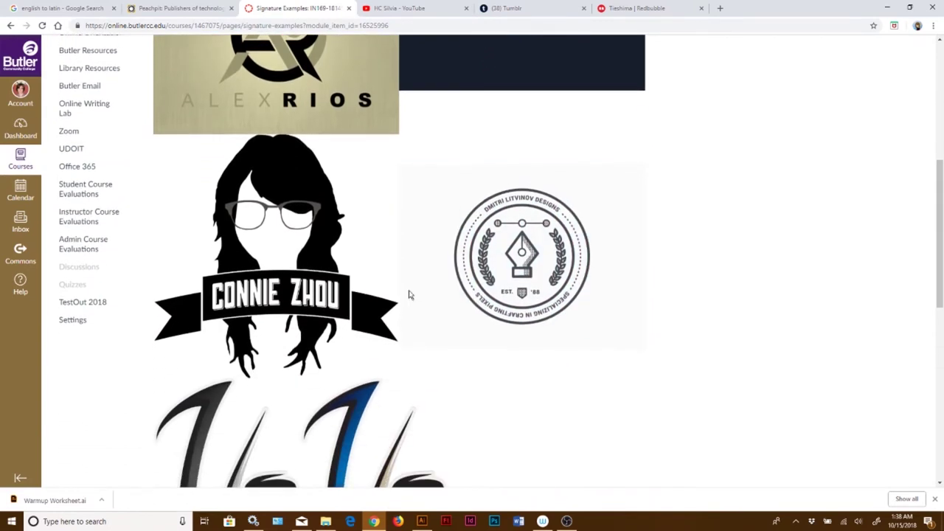
scroll(409, 295, down, 3)
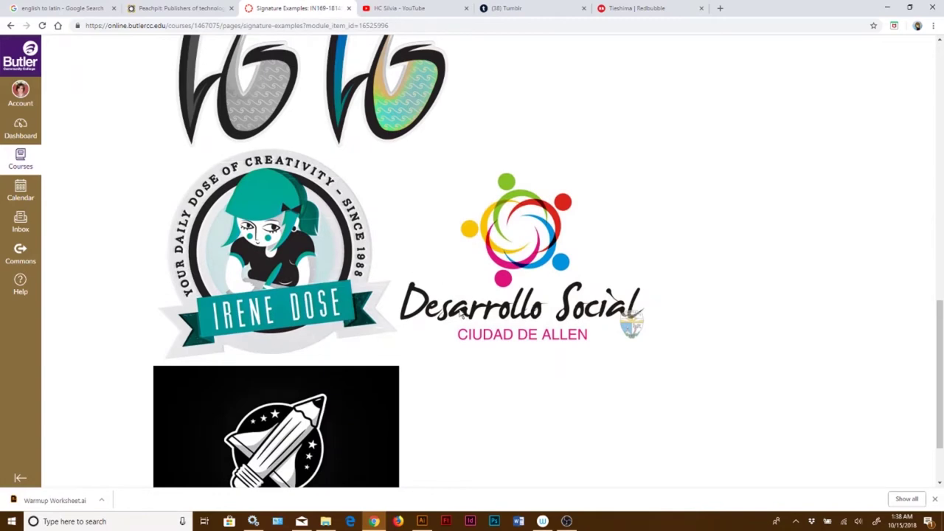
scroll(460, 312, down, 2)
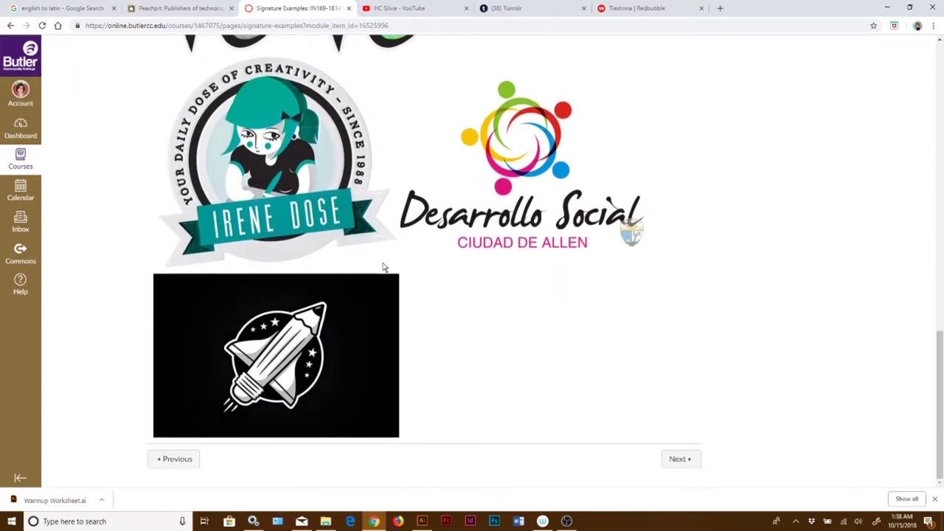
scroll(373, 339, up, 3)
scroll(377, 335, up, 15)
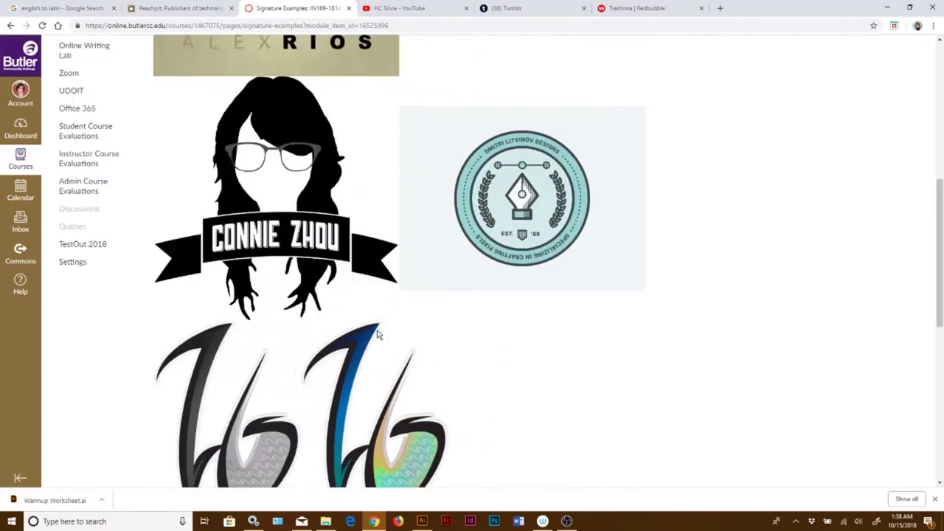
scroll(520, 265, down, 1)
scroll(518, 283, down, 8)
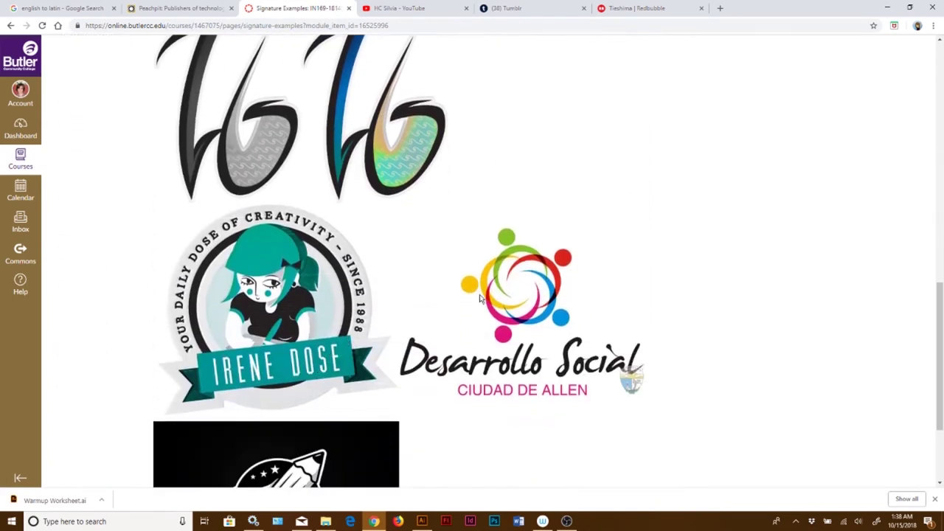
scroll(439, 349, down, 2)
scroll(438, 349, up, 6)
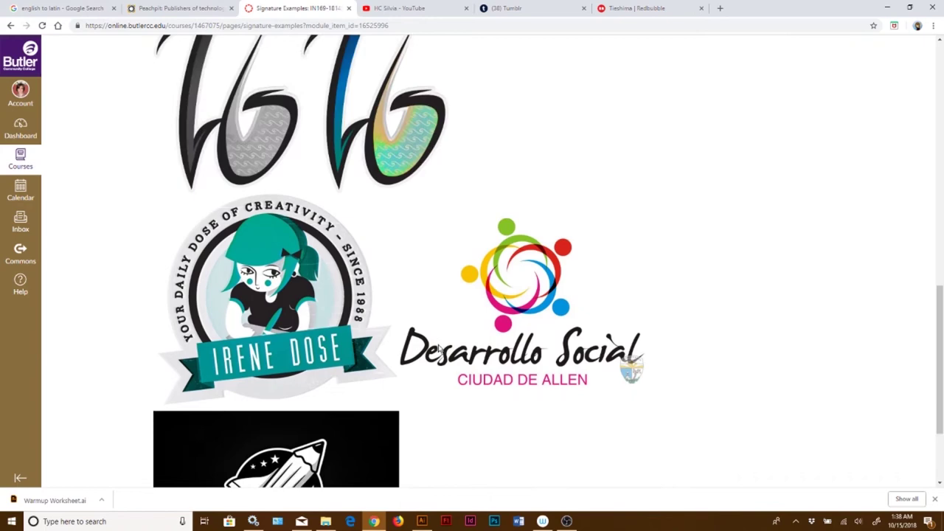
scroll(438, 349, up, 6)
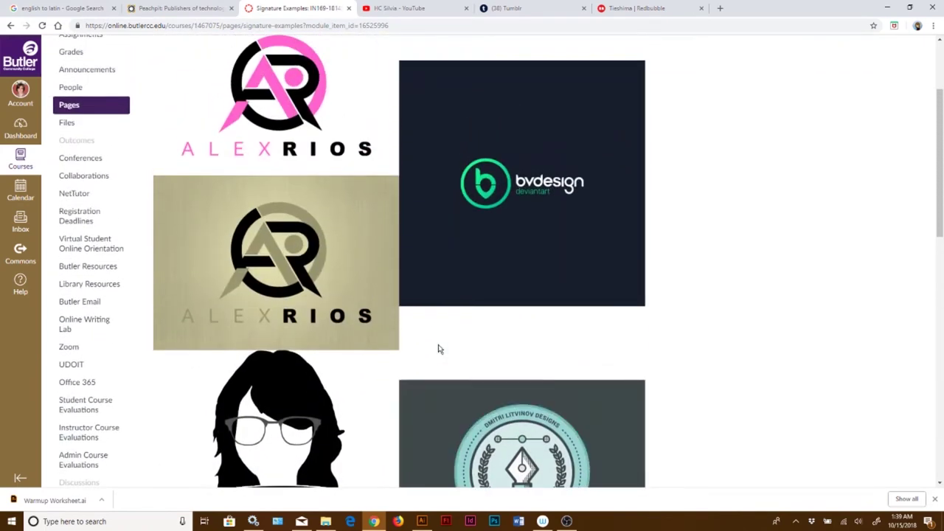
scroll(439, 349, down, 4)
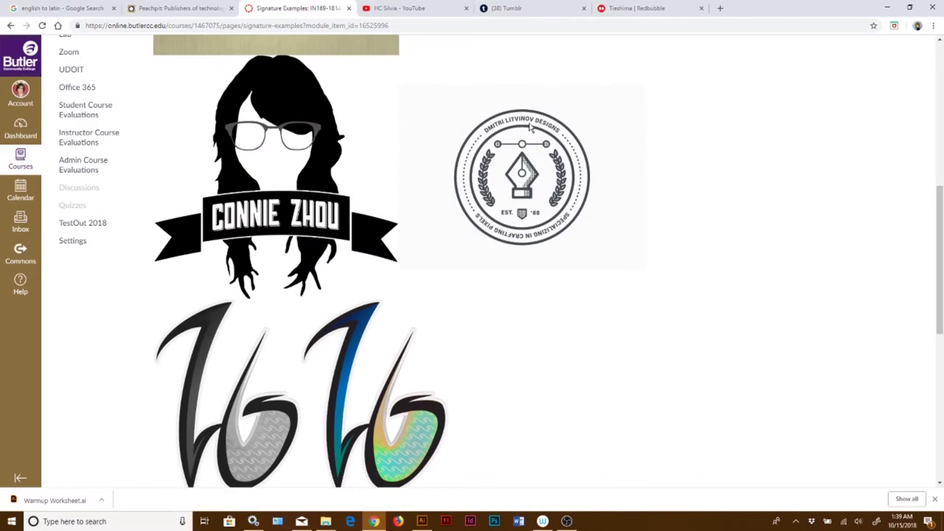
scroll(529, 128, up, 3)
scroll(529, 128, up, 3)
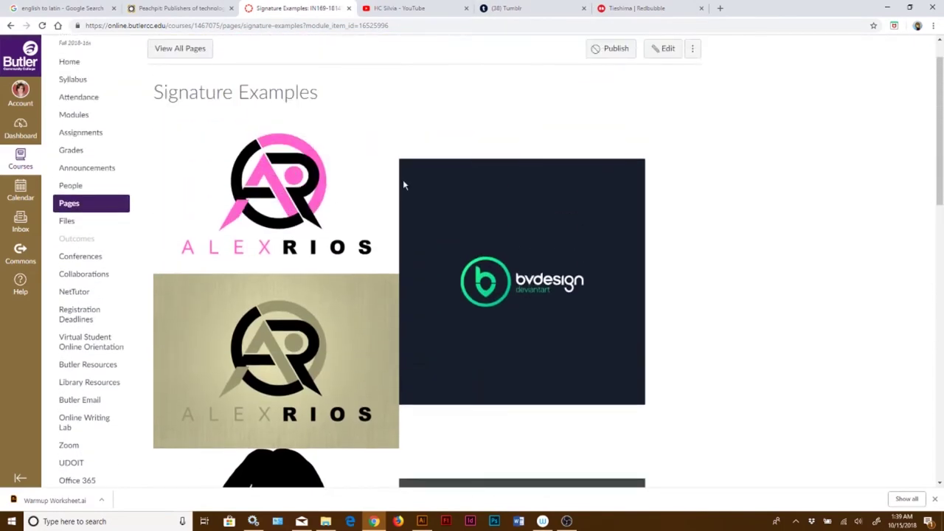
click(531, 9)
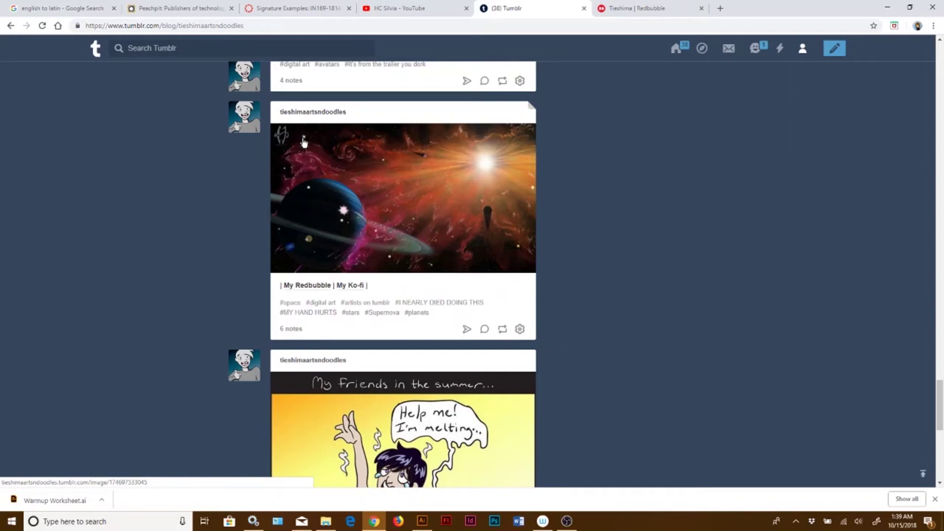
scroll(288, 147, down, 2)
scroll(517, 299, down, 1)
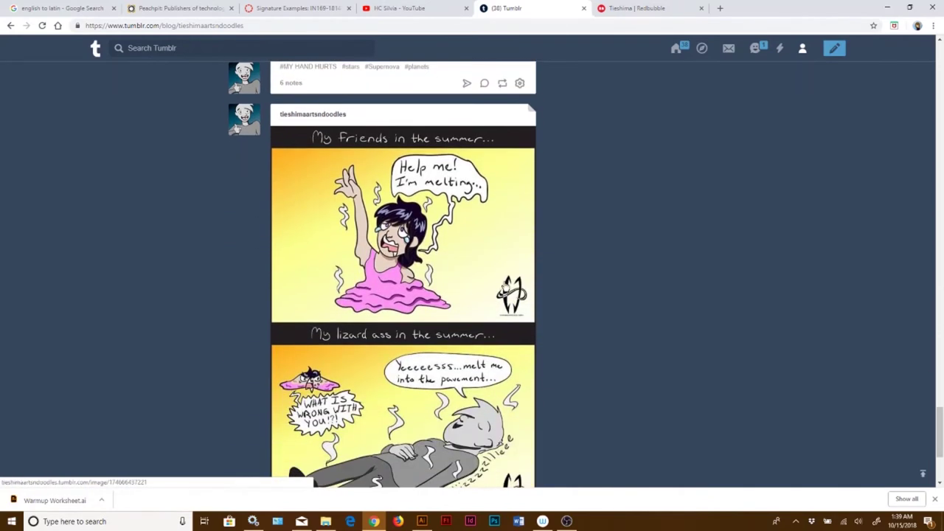
scroll(520, 302, down, 3)
scroll(524, 303, up, 2)
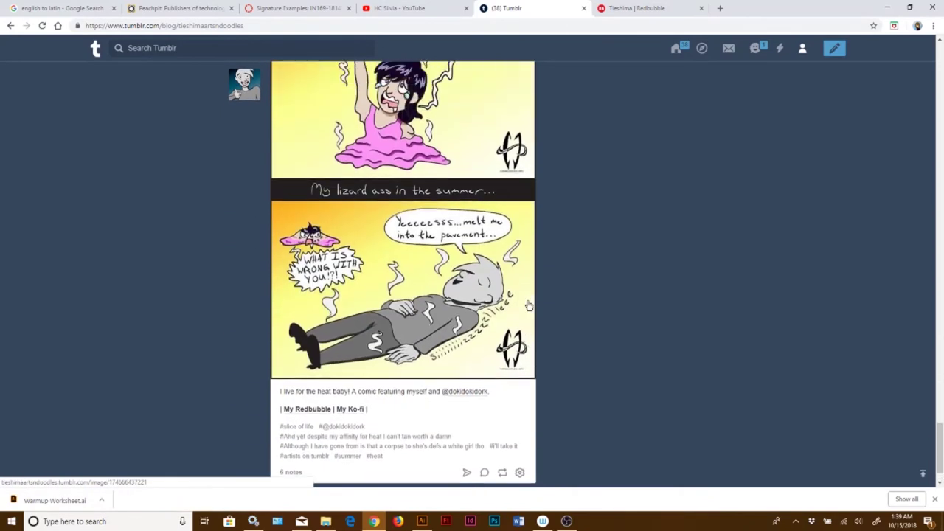
click(318, 6)
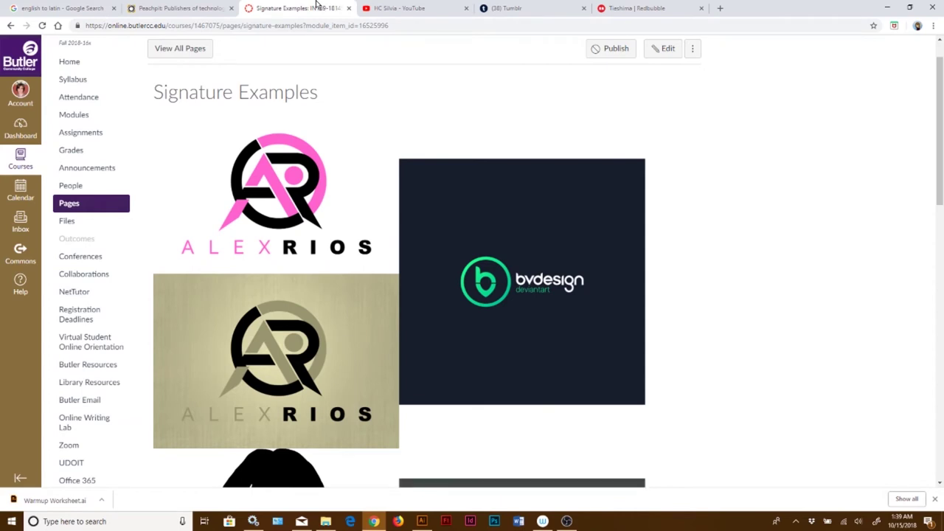
- Scroll through the signature logo examples, then return to the Illustrator Warmup Worksheet
scroll(502, 232, down, 2)
scroll(503, 235, down, 2)
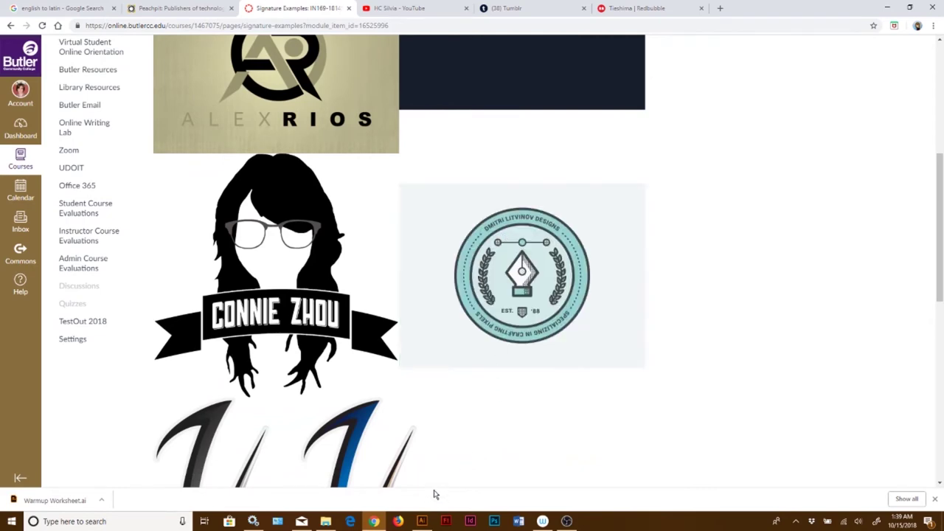
scroll(435, 491, up, 2)
click(422, 522)
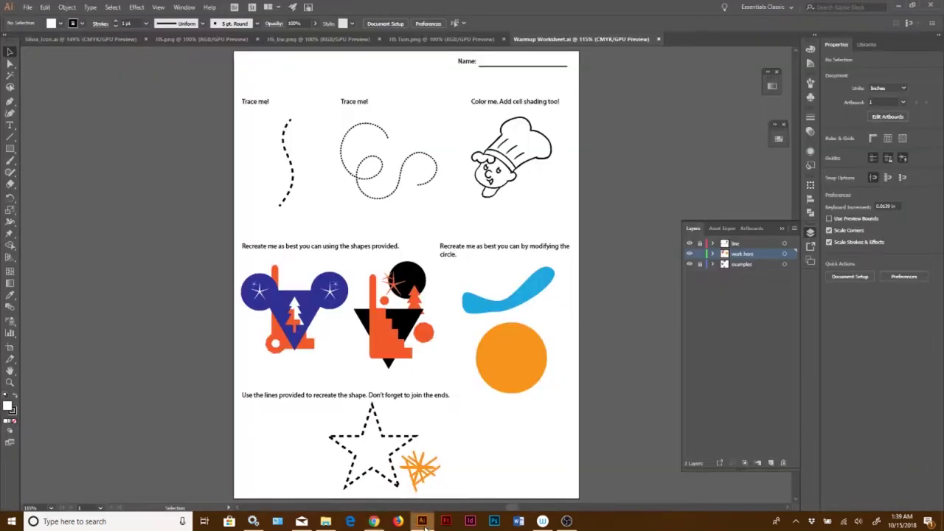
- Look over the Silvia_Icon.ai sheet of initials logos, then bring up the colour HS.png logo
click(85, 38)
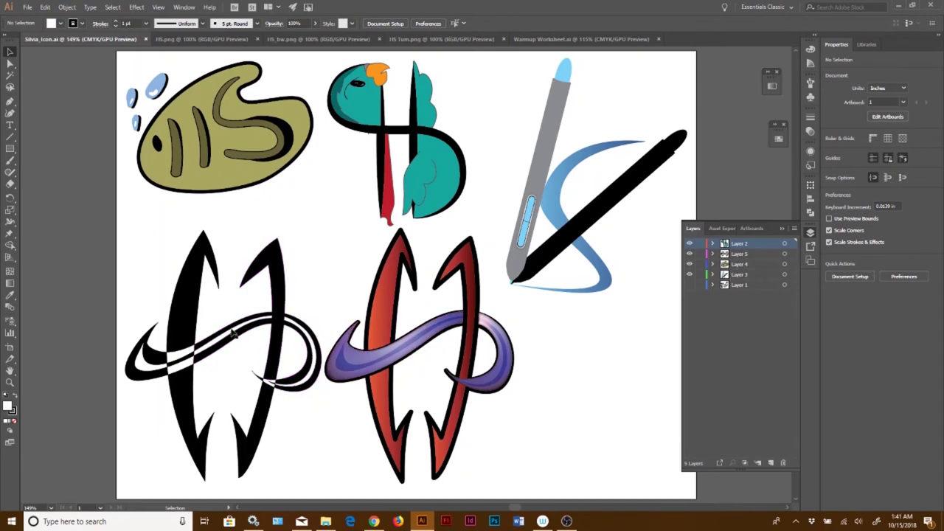
click(193, 40)
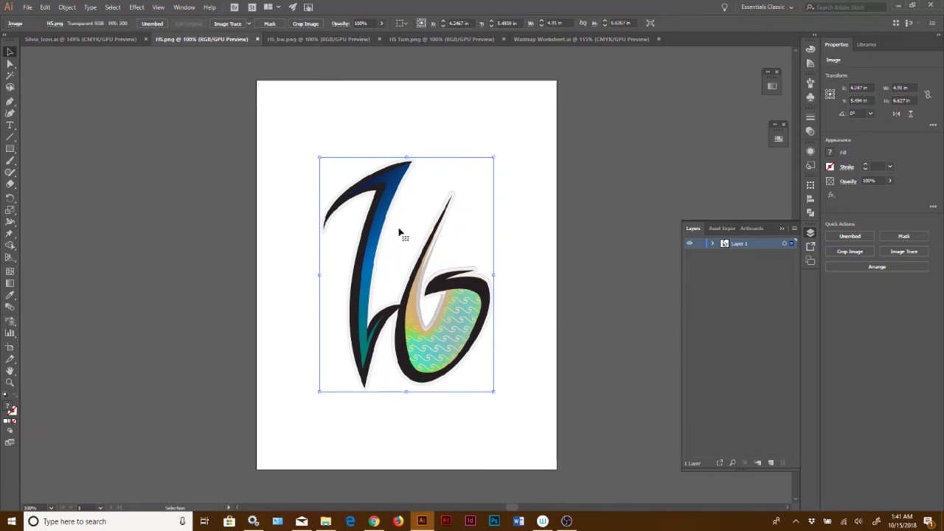
- View the grayscale HS_bw.png logo, deselect it, and return to the initials logo sheet
click(318, 39)
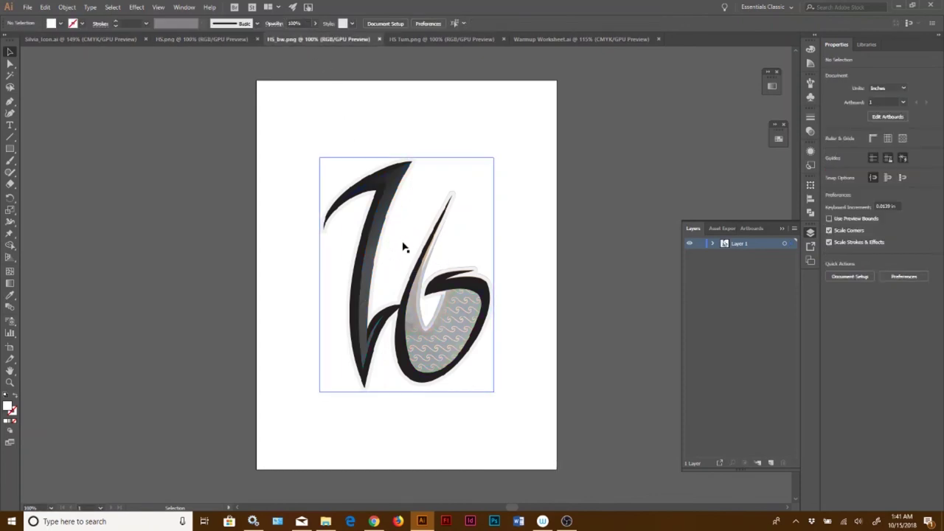
click(261, 150)
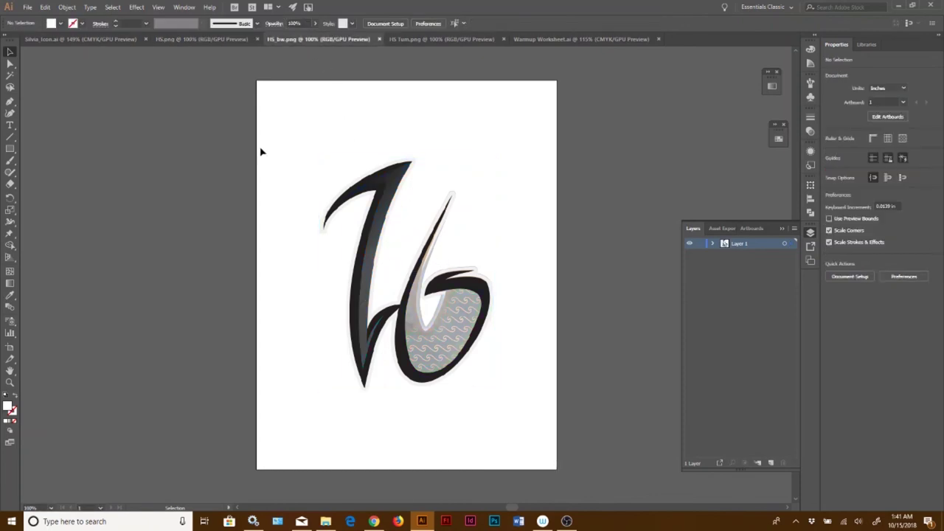
click(69, 41)
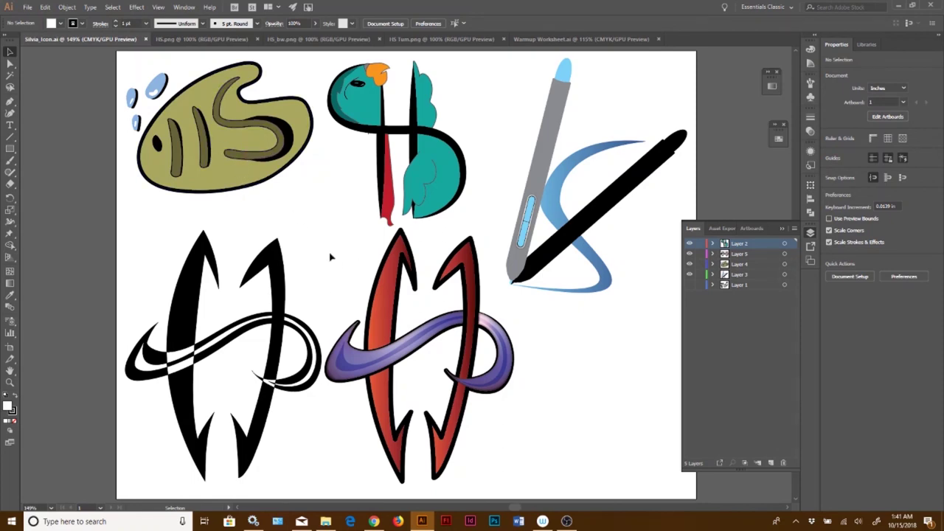
mouse_move(376, 523)
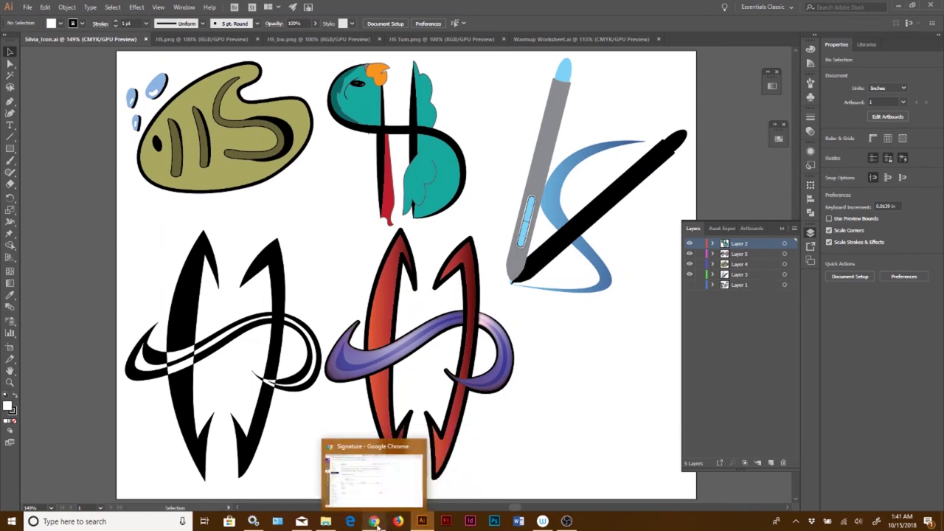